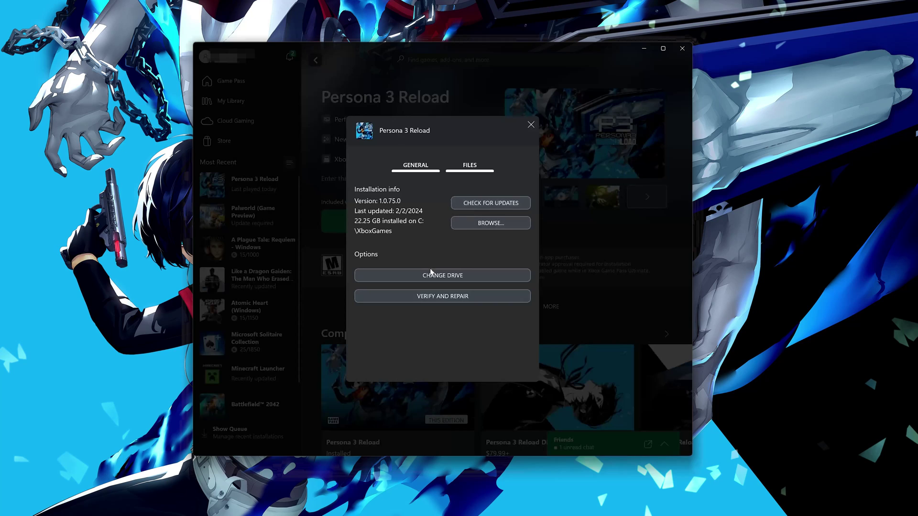
# Step: Run a verify and repair of the Persona 3 Reload installation files and agree to continue
pyautogui.click(450, 299)
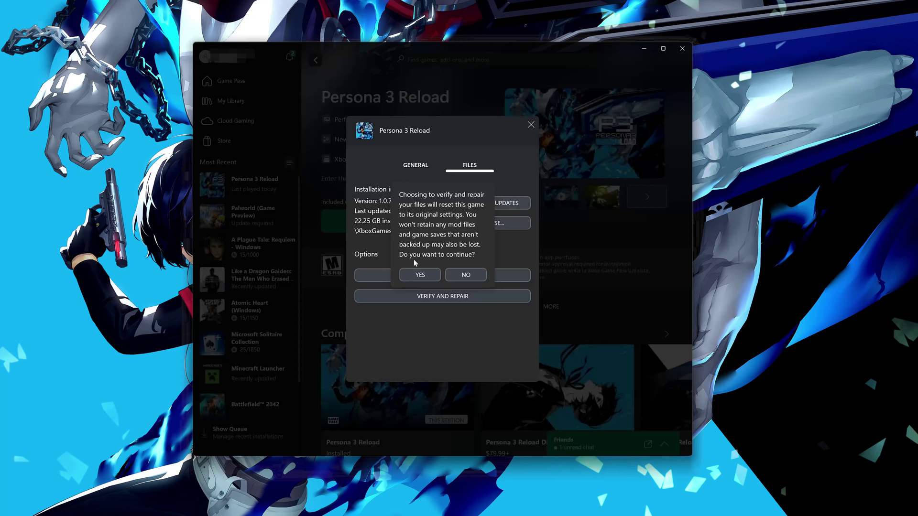
pyautogui.click(417, 278)
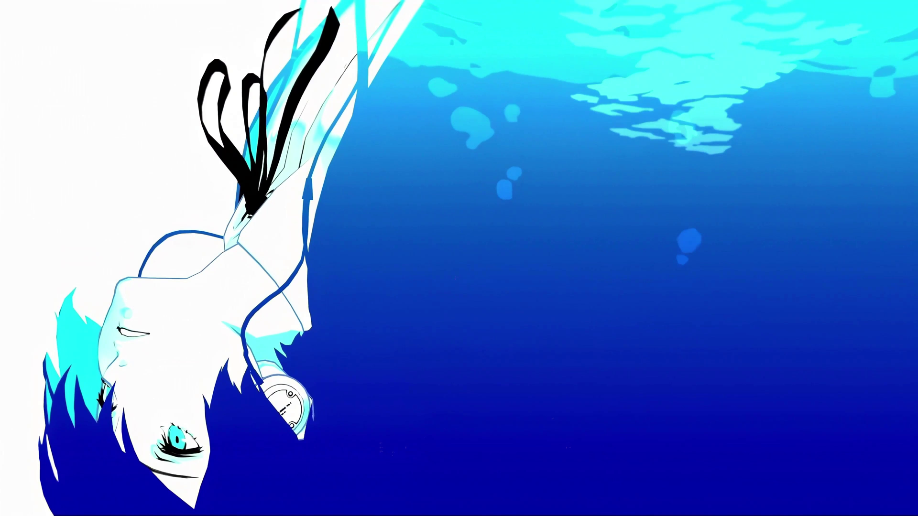
# Step: Switch to Windows Settings and open the advanced options for Persona 3 Reload among the installed apps
pyautogui.press('super')
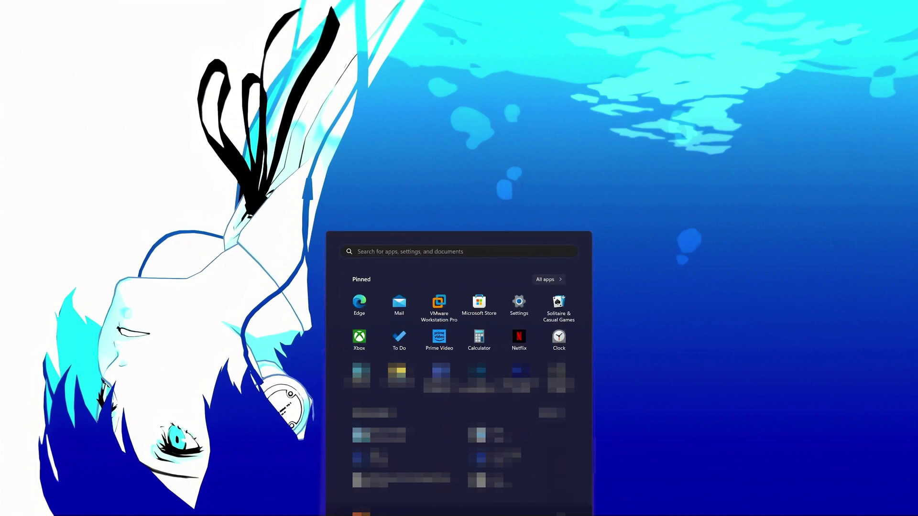
pyautogui.click(528, 303)
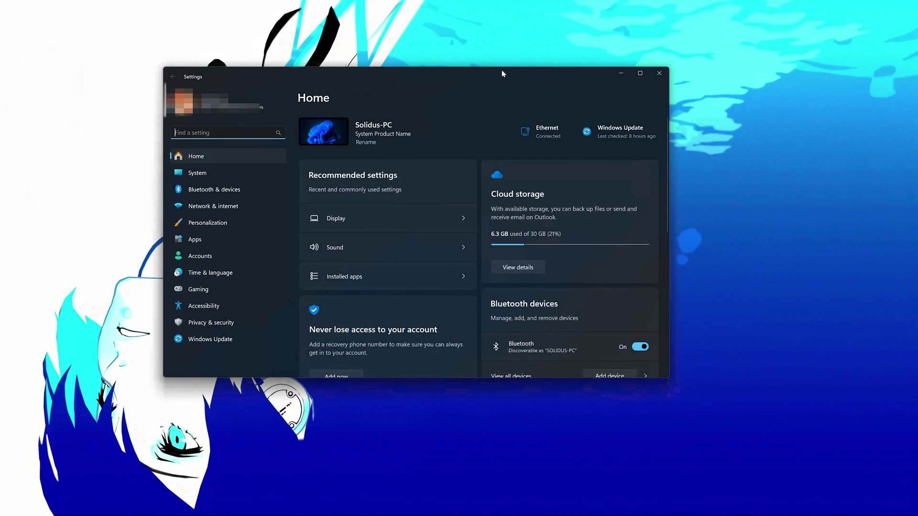
pyautogui.click(202, 240)
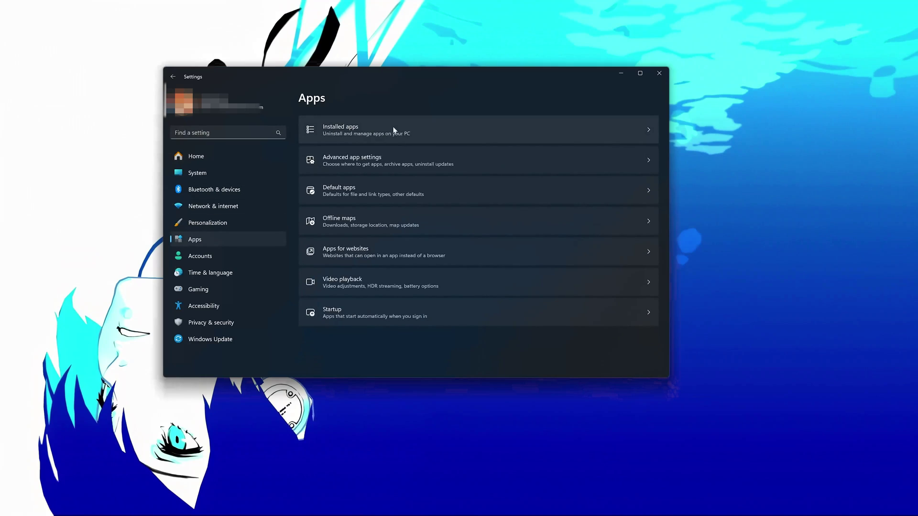
pyautogui.click(374, 134)
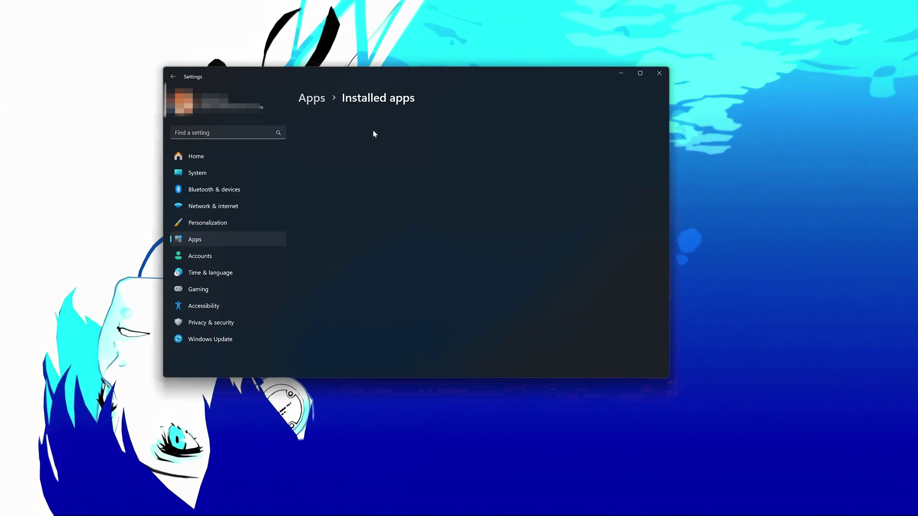
pyautogui.scroll(-5, 386, 201)
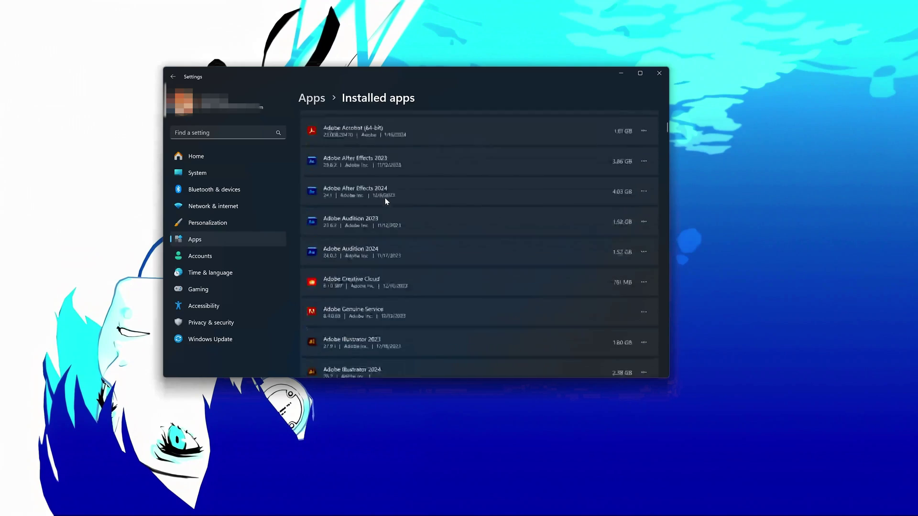
pyautogui.scroll(-20, 387, 203)
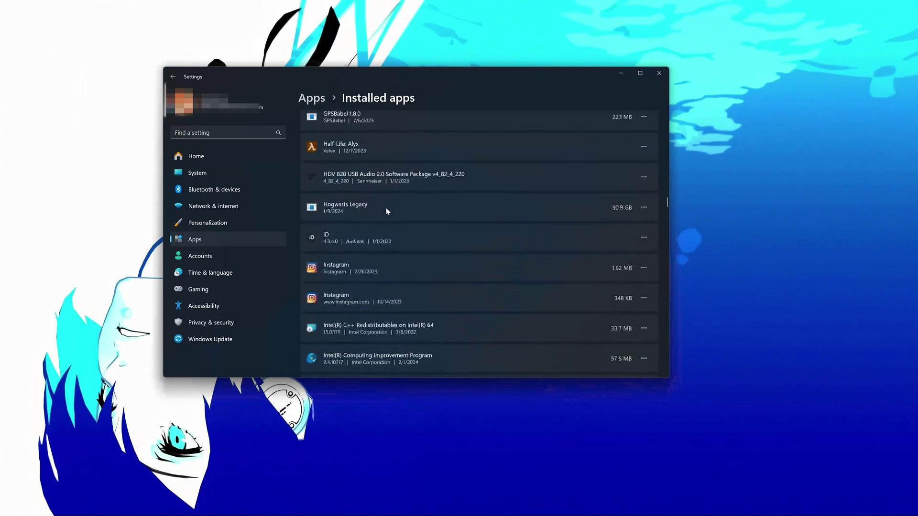
pyautogui.scroll(-20, 387, 211)
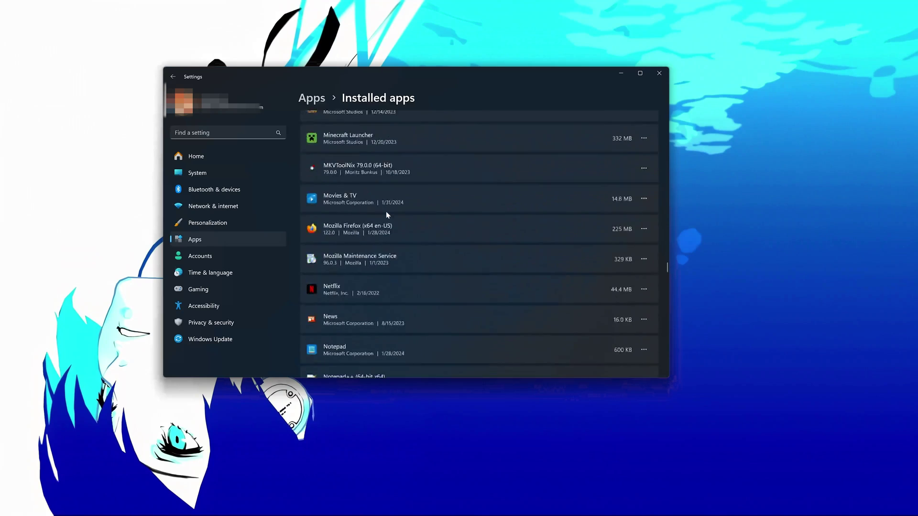
pyautogui.scroll(-20, 388, 215)
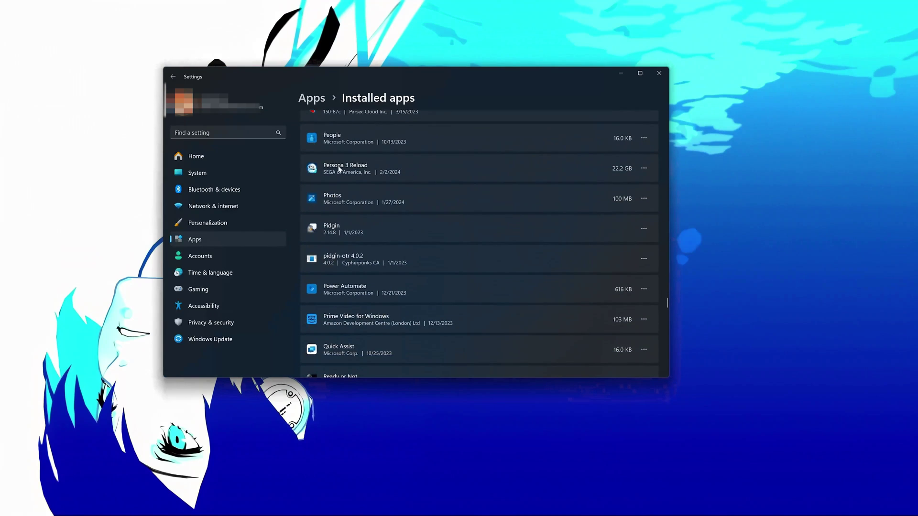
pyautogui.click(643, 168)
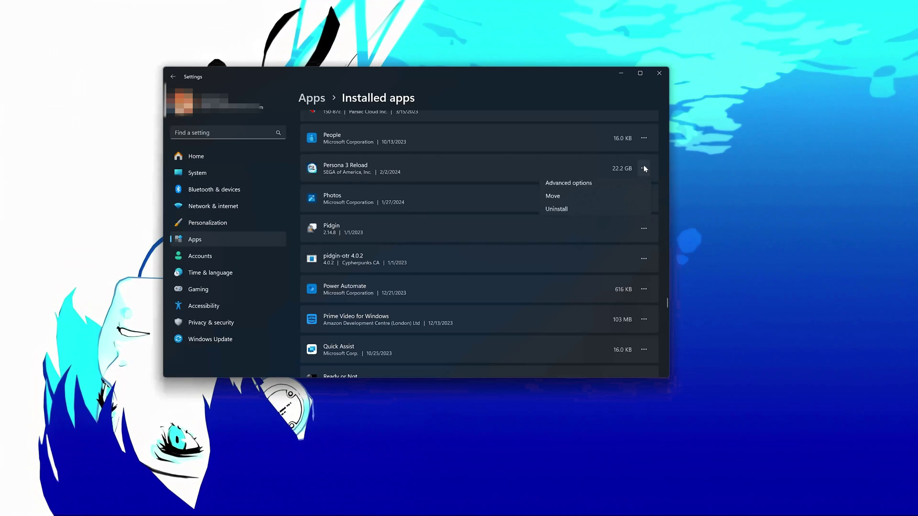
pyautogui.click(593, 188)
# Step: Repair the Persona 3 Reload app, and reset it with its app data deleted
pyautogui.scroll(-6, 593, 189)
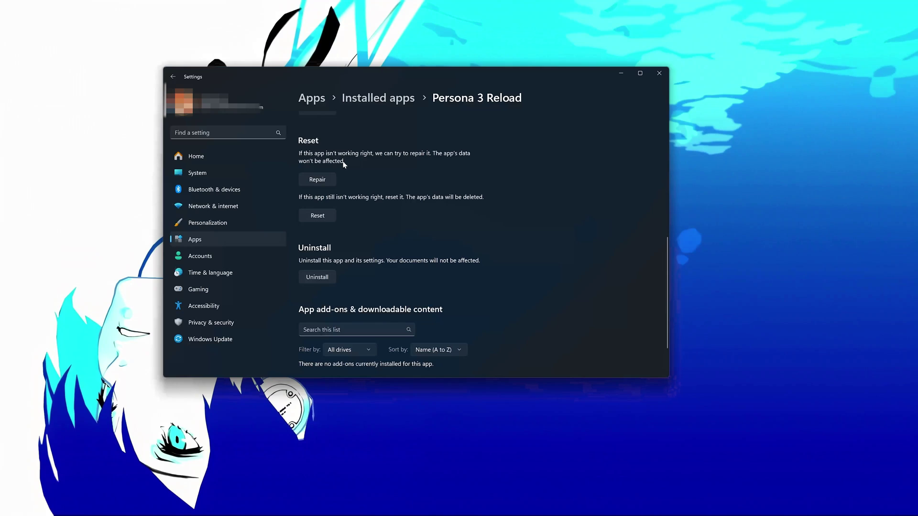
pyautogui.click(320, 183)
pyautogui.click(309, 216)
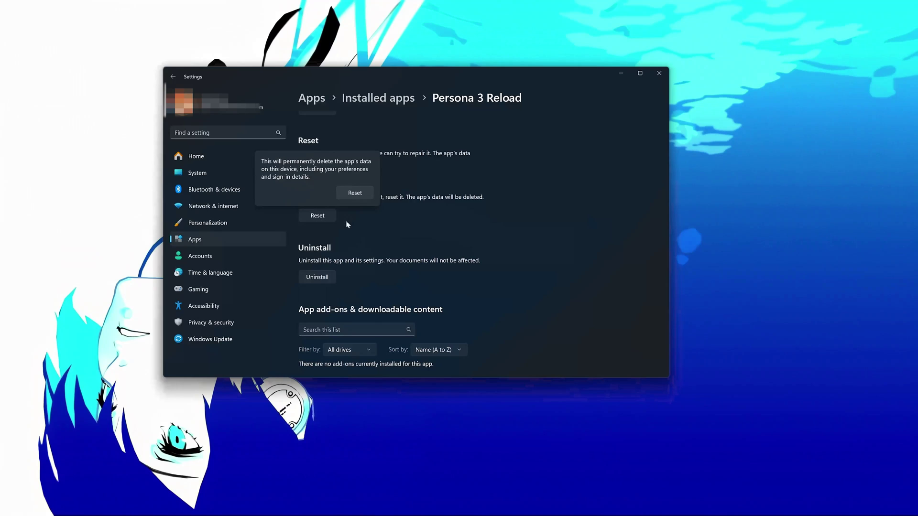
pyautogui.click(355, 193)
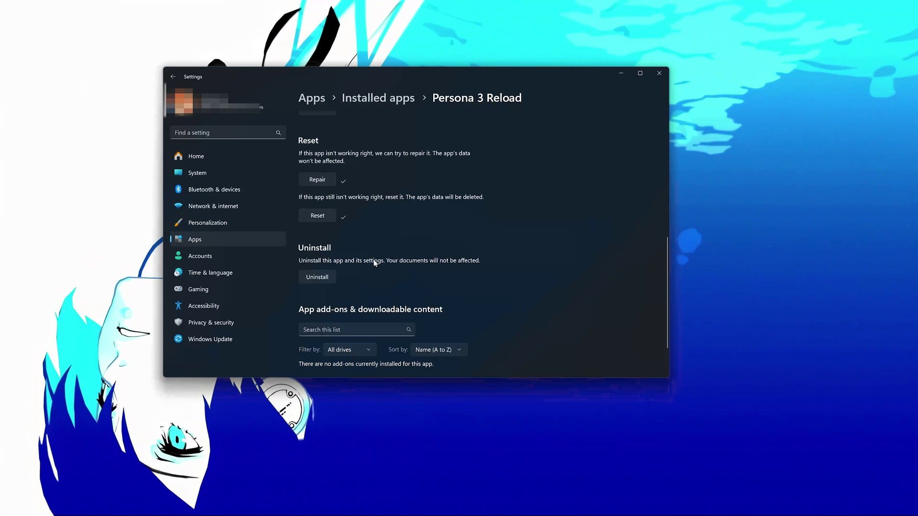
# Step: Uninstall Persona 3 Reload from its advanced options page and close Settings
pyautogui.click(317, 278)
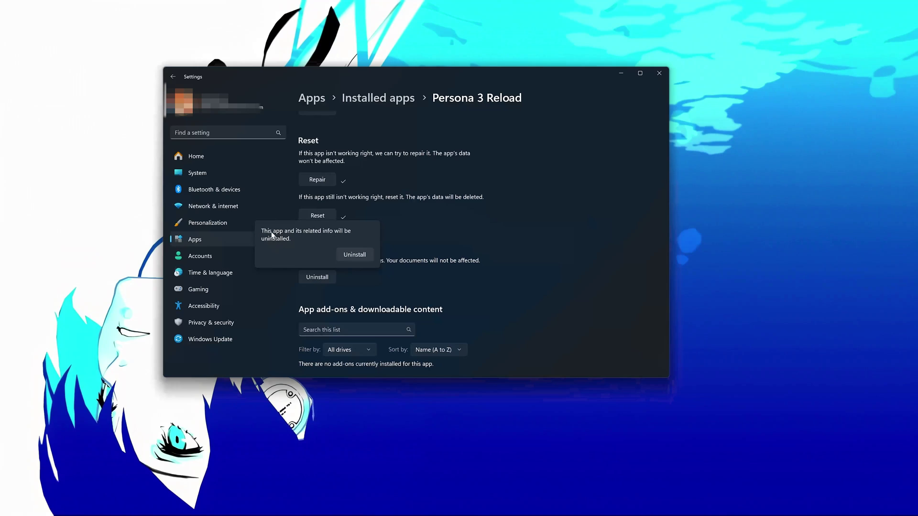
pyautogui.click(350, 259)
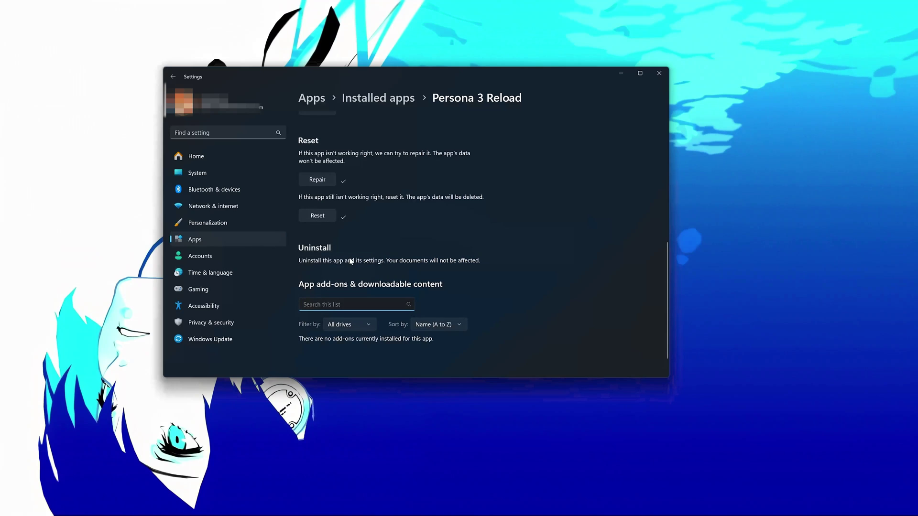
pyautogui.click(660, 74)
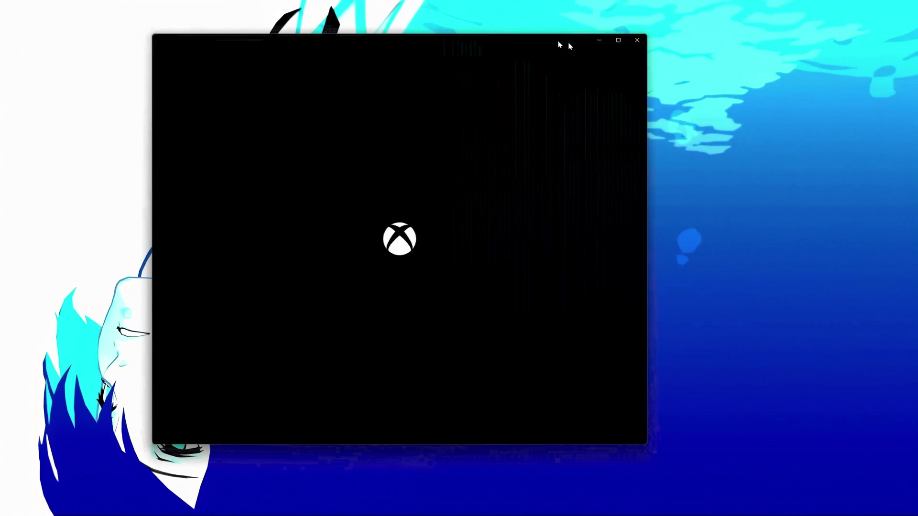
# Step: In the Xbox app, search for "persona 3" and open the Persona 3 Reload game page
pyautogui.moveTo(569, 43); pyautogui.dragTo(607, 45)
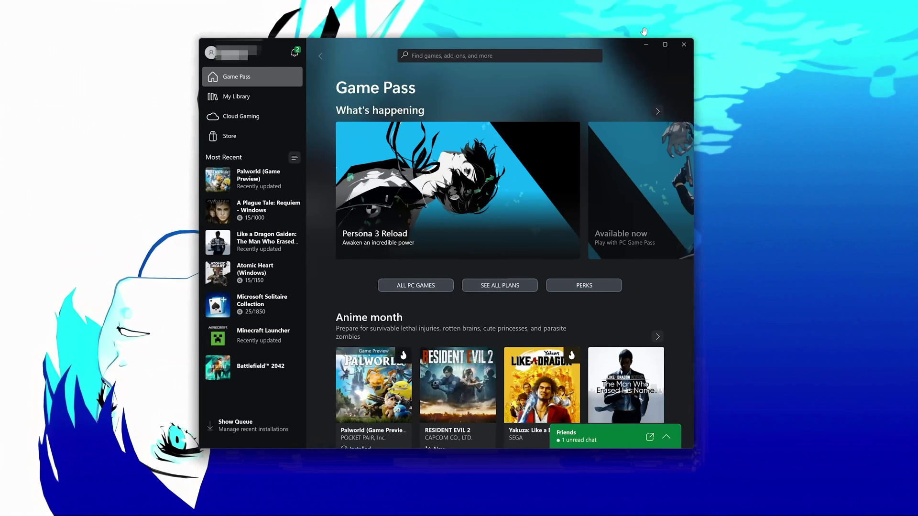
pyautogui.click(529, 56)
pyautogui.write('per')
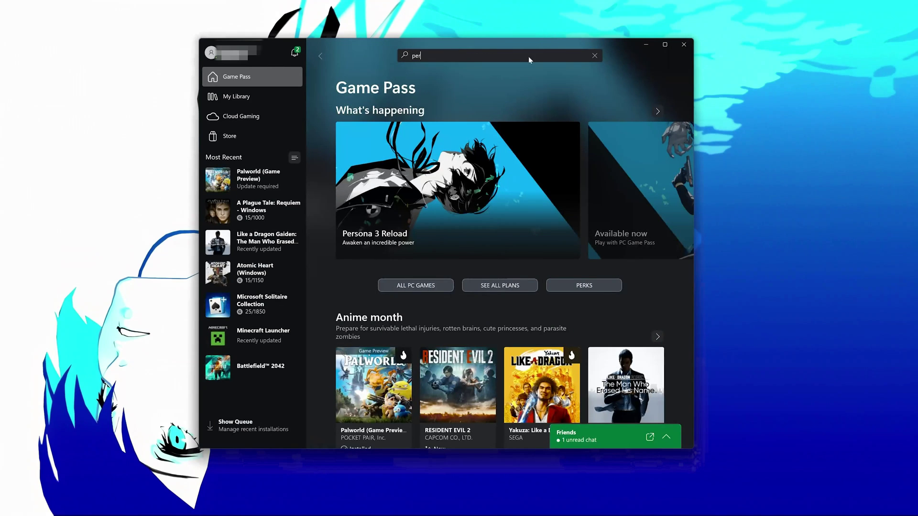
pyautogui.write('sona ')
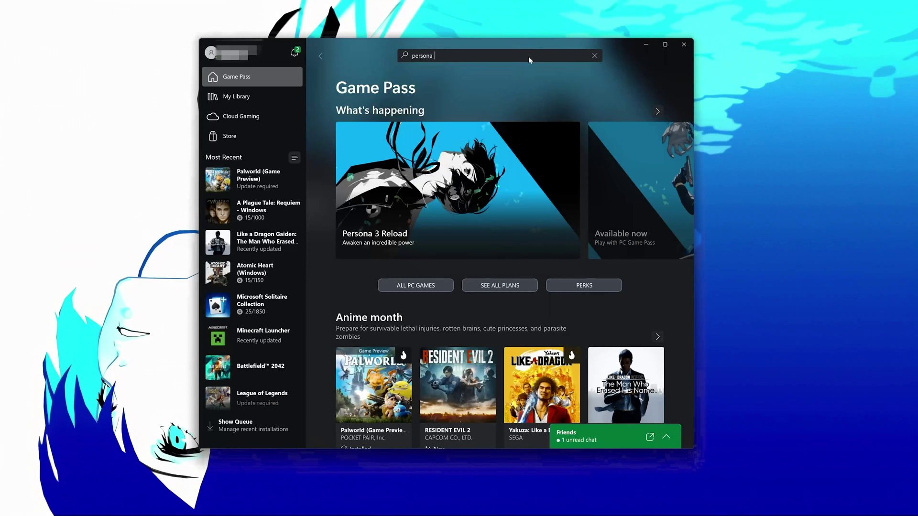
pyautogui.write('3')
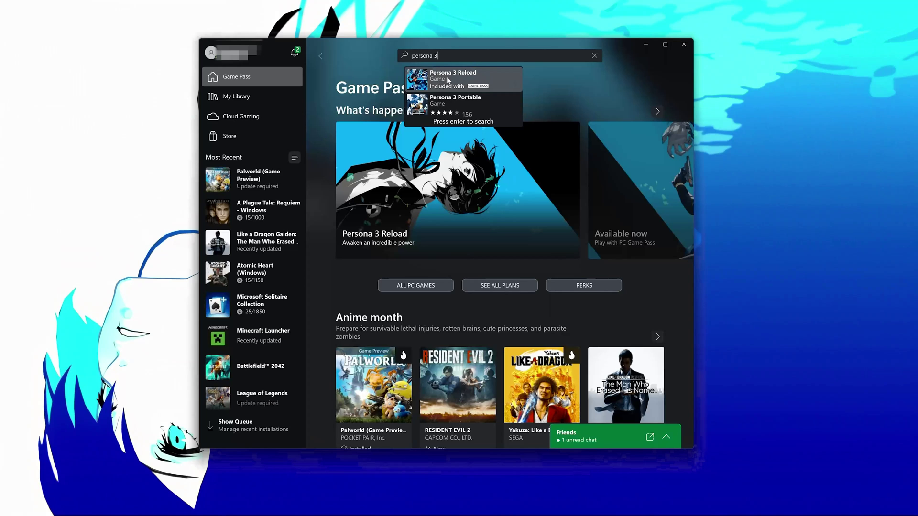
pyautogui.click(448, 79)
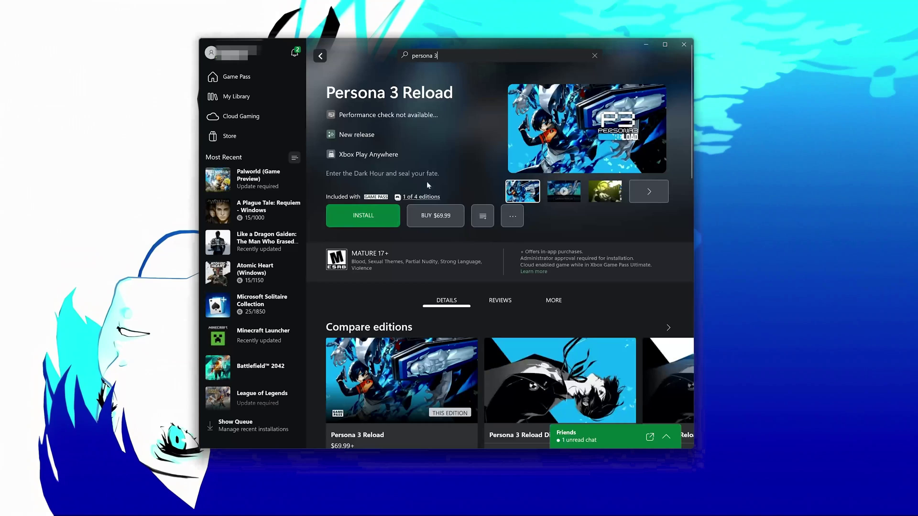
# Step: Install Persona 3 Reload in C:\XboxGames without a desktop shortcut and launch the game
pyautogui.click(365, 224)
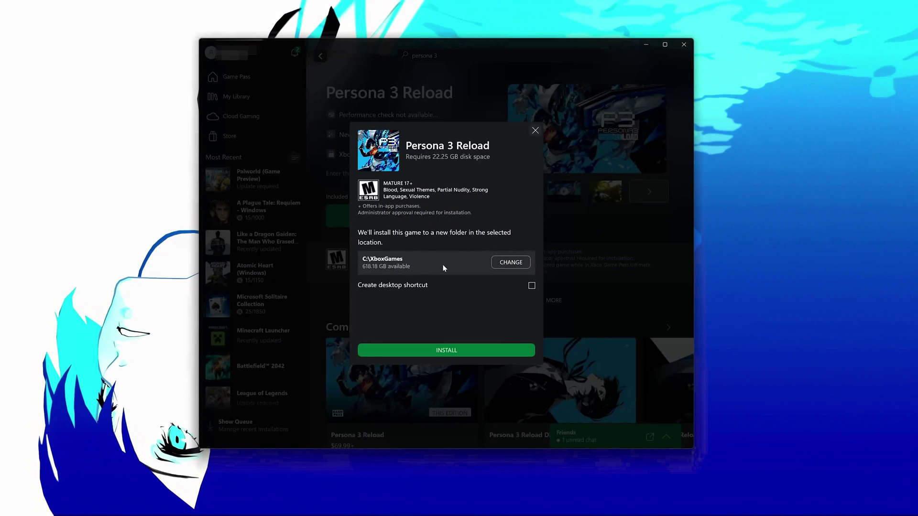
pyautogui.click(445, 351)
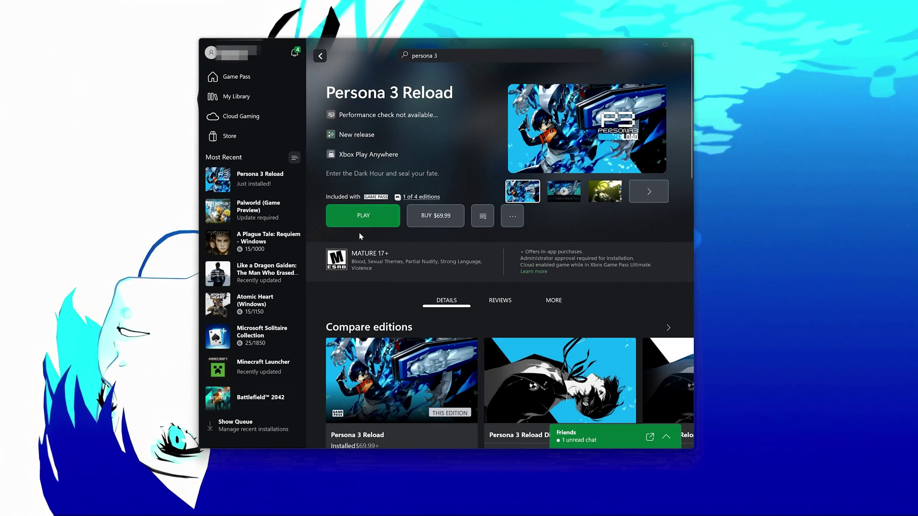
pyautogui.click(366, 221)
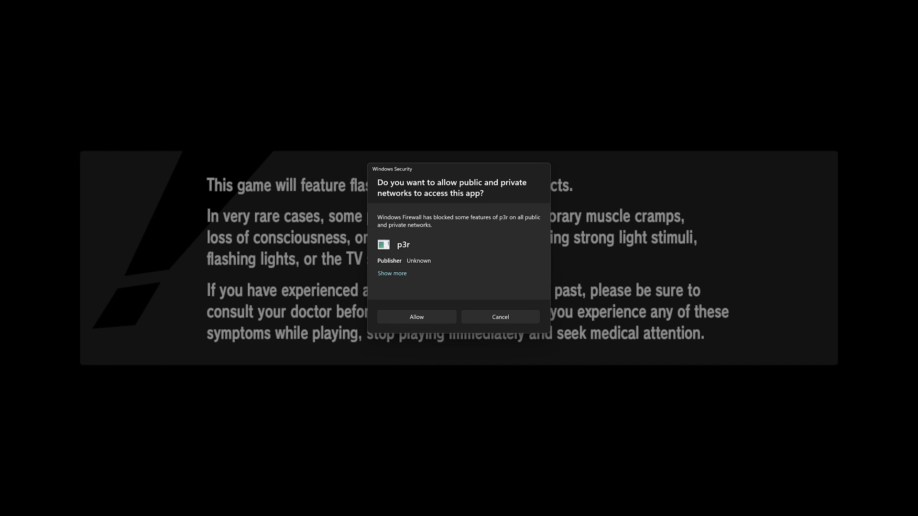
# Step: Allow p3r to access public and private networks and enable the game's online features
pyautogui.click(412, 316)
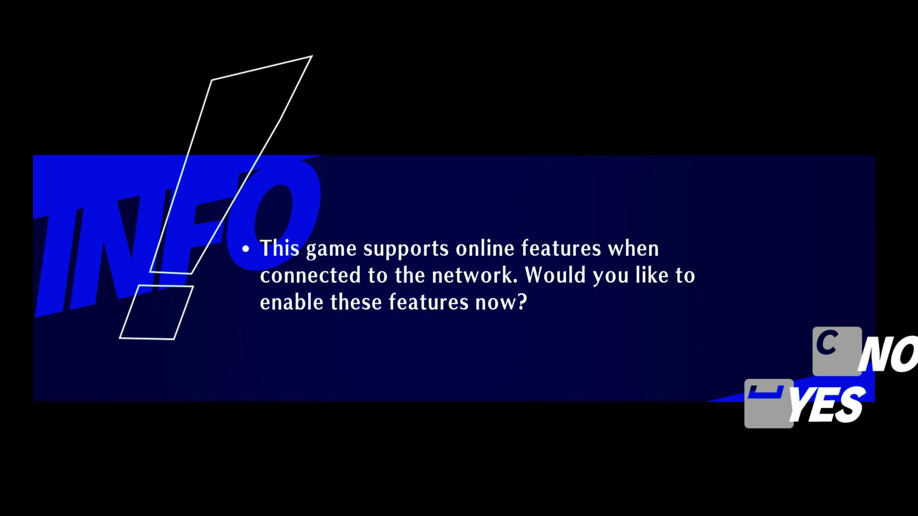
pyautogui.press('space')
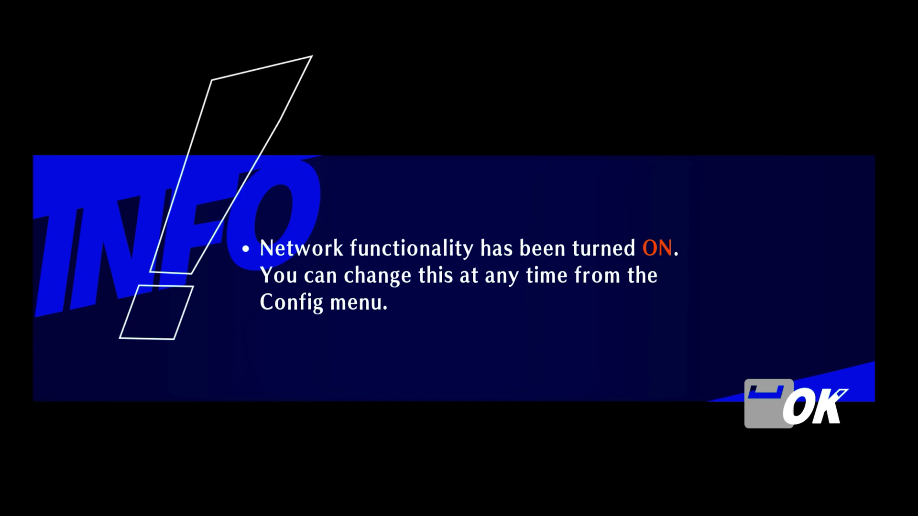
pyautogui.press('space')
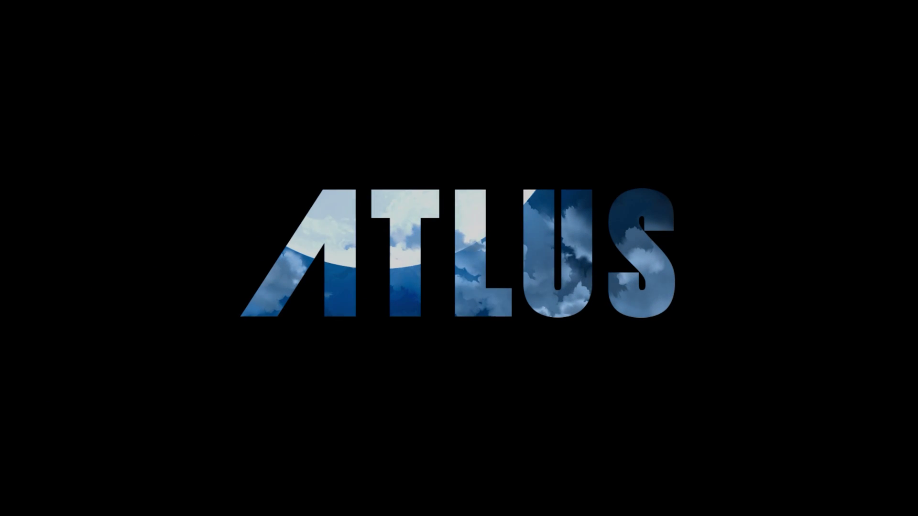